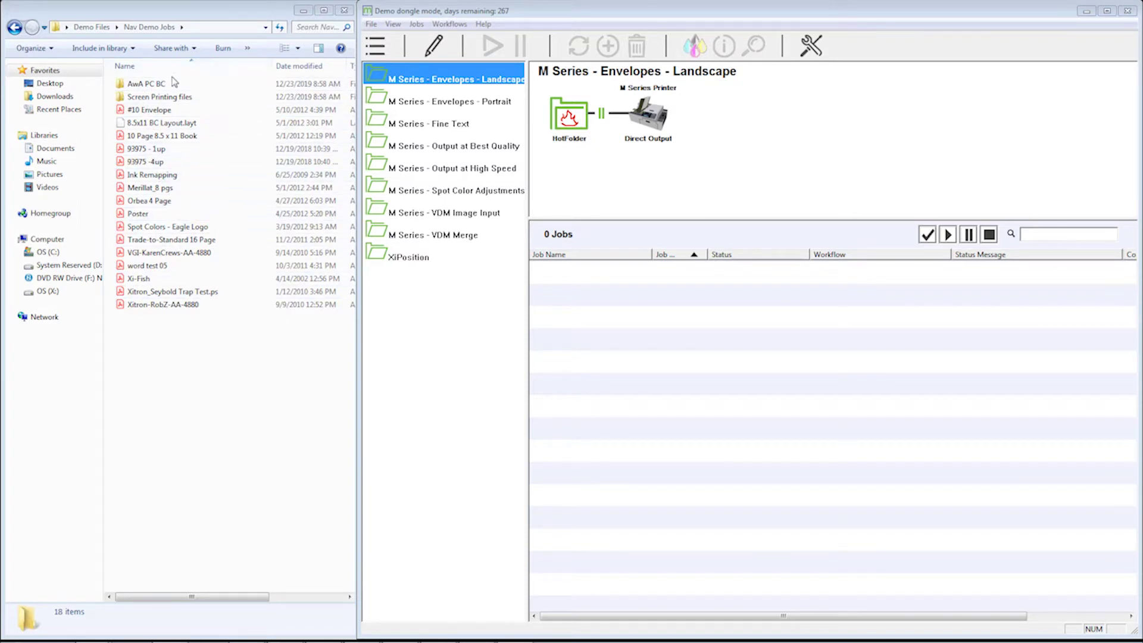
# Submit the InfoTech Static Background - no indicia PDF from the GMA folder to the envelopes workflow
pyautogui.press('BackSpace')
pyautogui.click(140, 99)
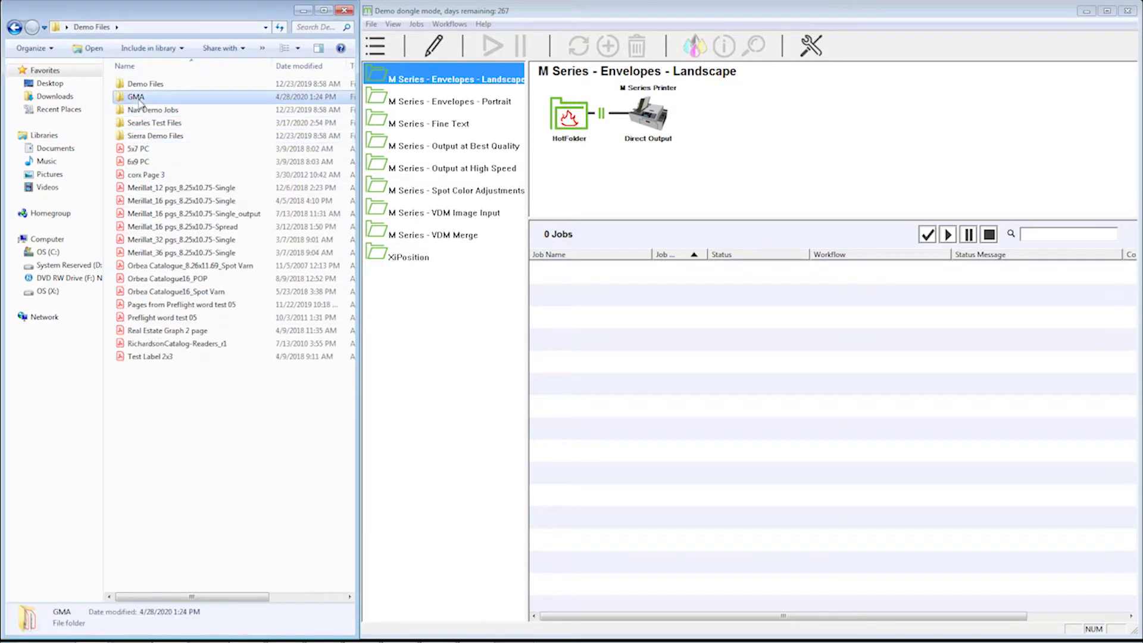
pyautogui.doubleClick(138, 98)
pyautogui.moveTo(179, 123); pyautogui.dragTo(734, 179)
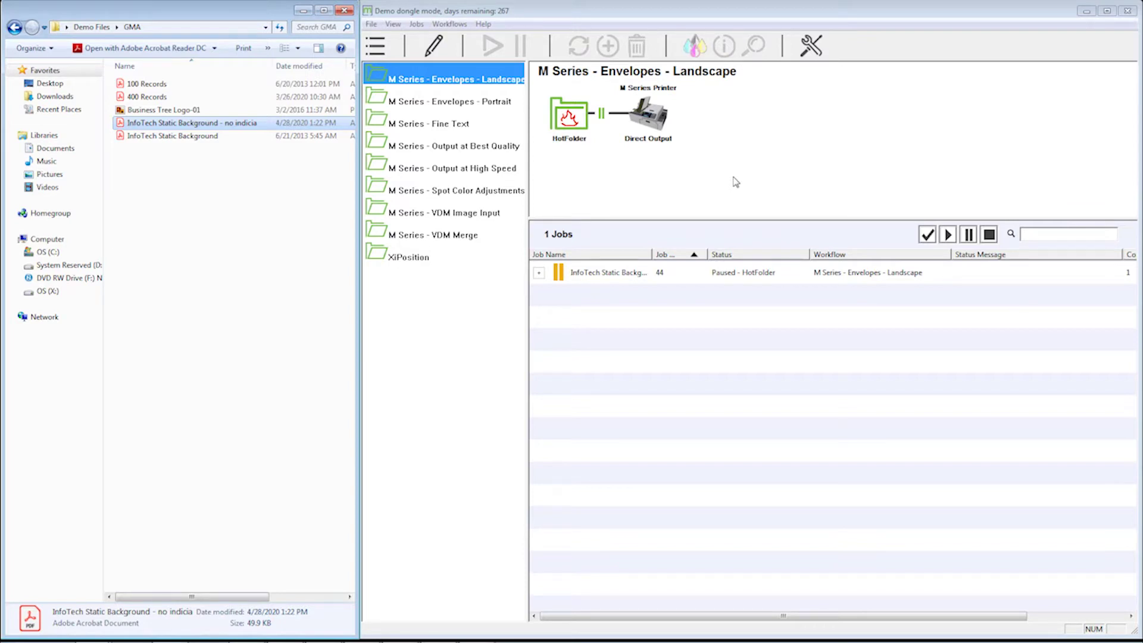
# Open job 44's workflow for editing and insert a paused Spot Color Adjustment step before Direct Output
pyautogui.click(609, 274)
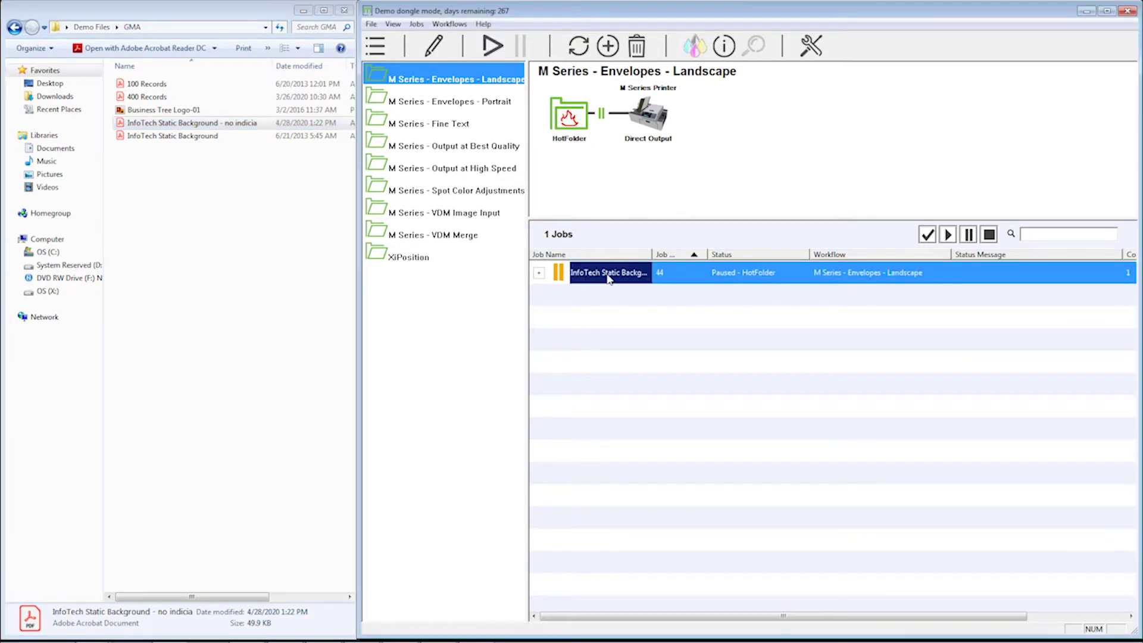
pyautogui.rightClick(608, 278)
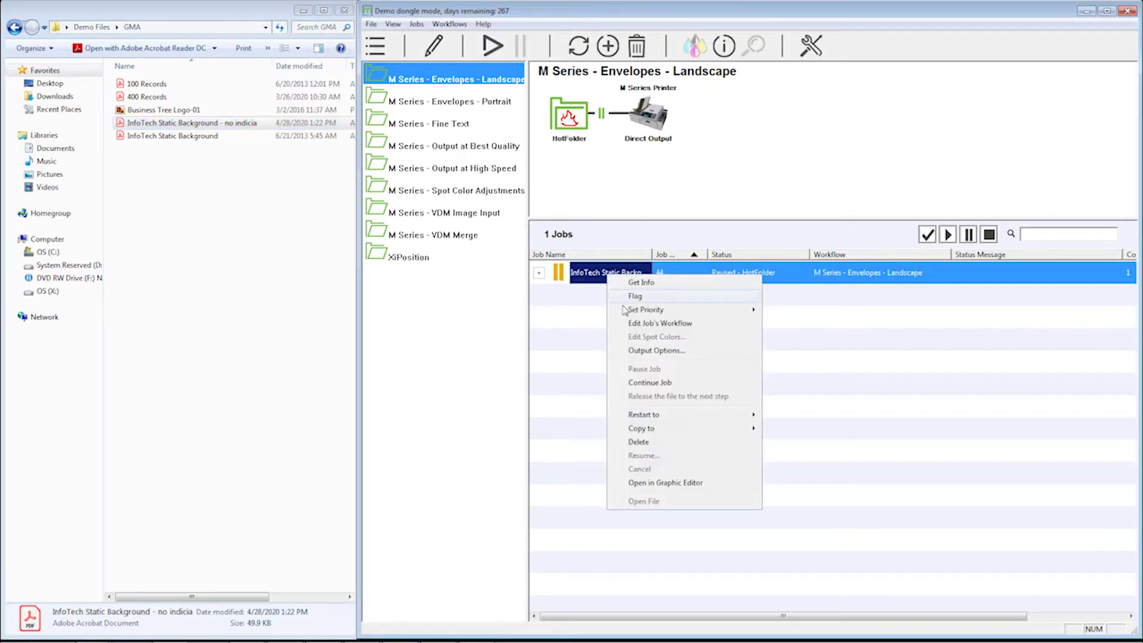
pyautogui.click(651, 324)
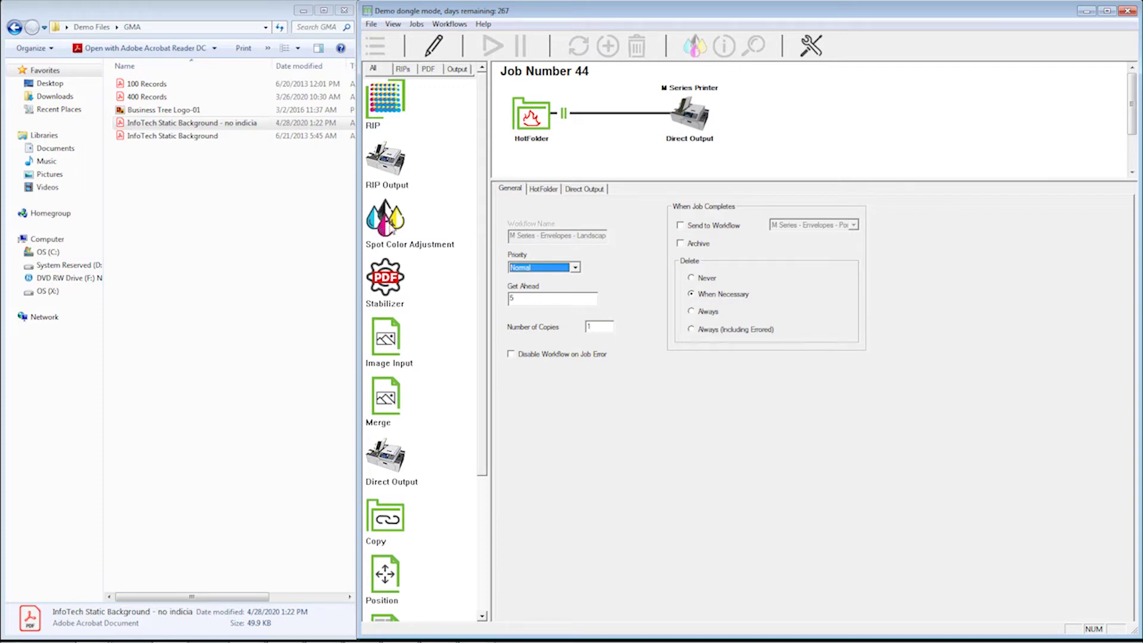
pyautogui.moveTo(393, 229); pyautogui.dragTo(601, 116)
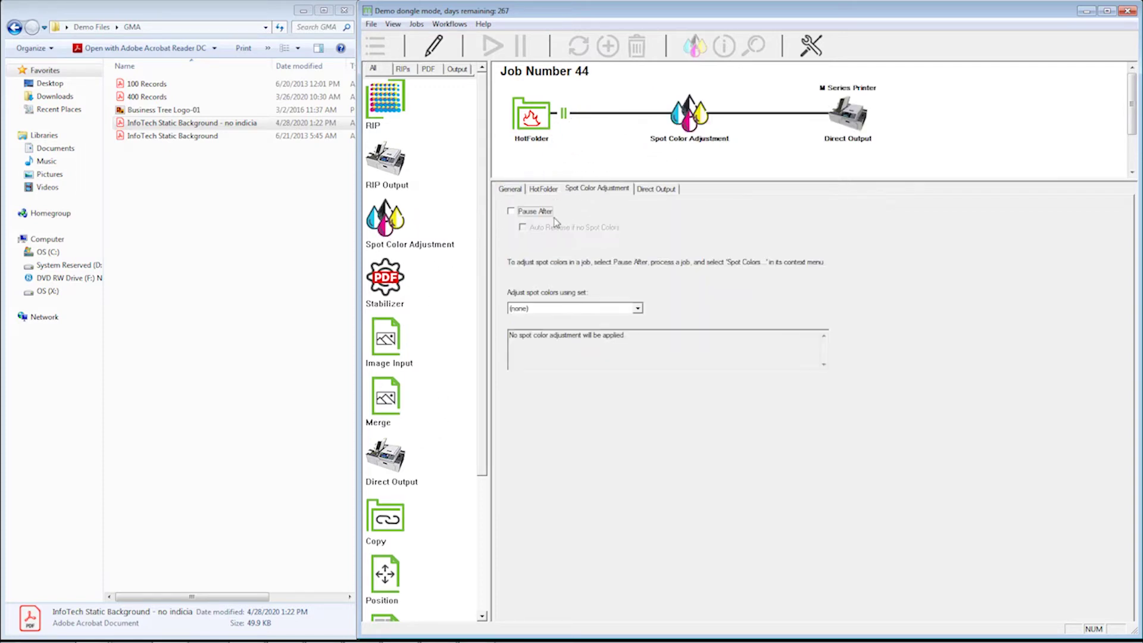
pyautogui.click(530, 213)
# Add a Position step, then delete both the Position and Spot Color Adjustment steps
pyautogui.moveTo(483, 338); pyautogui.dragTo(485, 471)
pyautogui.moveTo(391, 409); pyautogui.dragTo(769, 117)
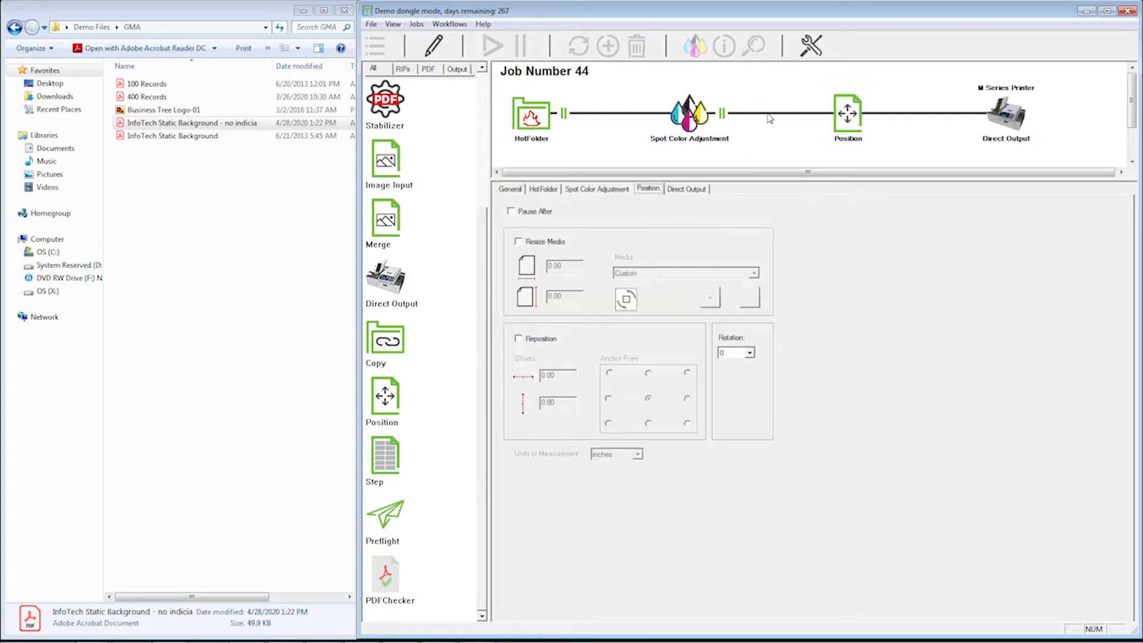
pyautogui.rightClick(848, 113)
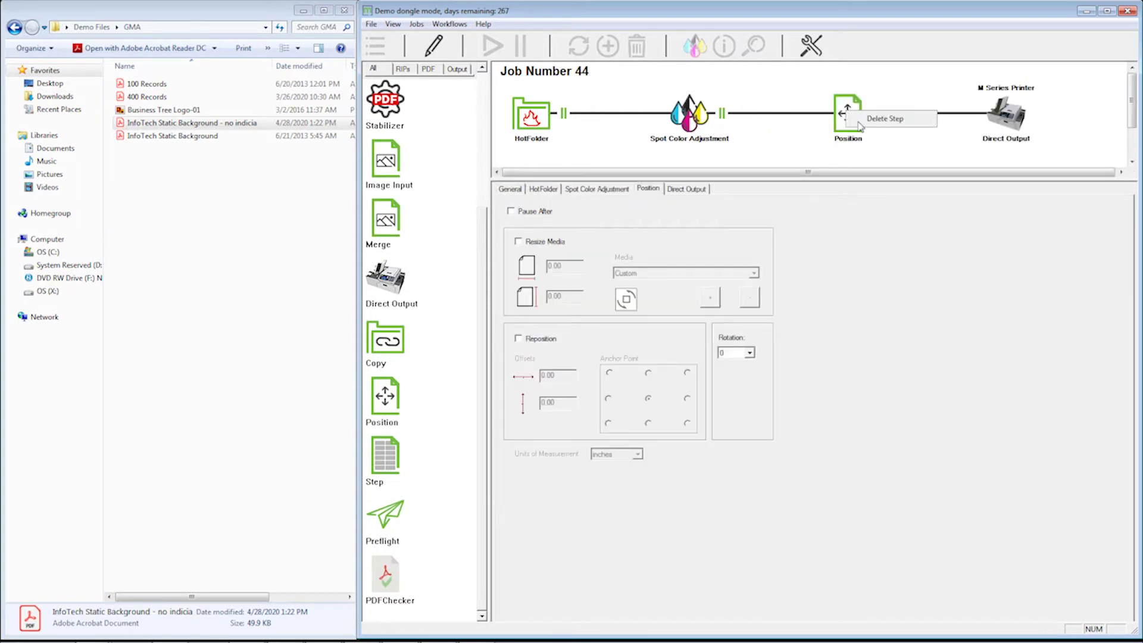
pyautogui.click(868, 127)
pyautogui.rightClick(701, 119)
pyautogui.click(722, 122)
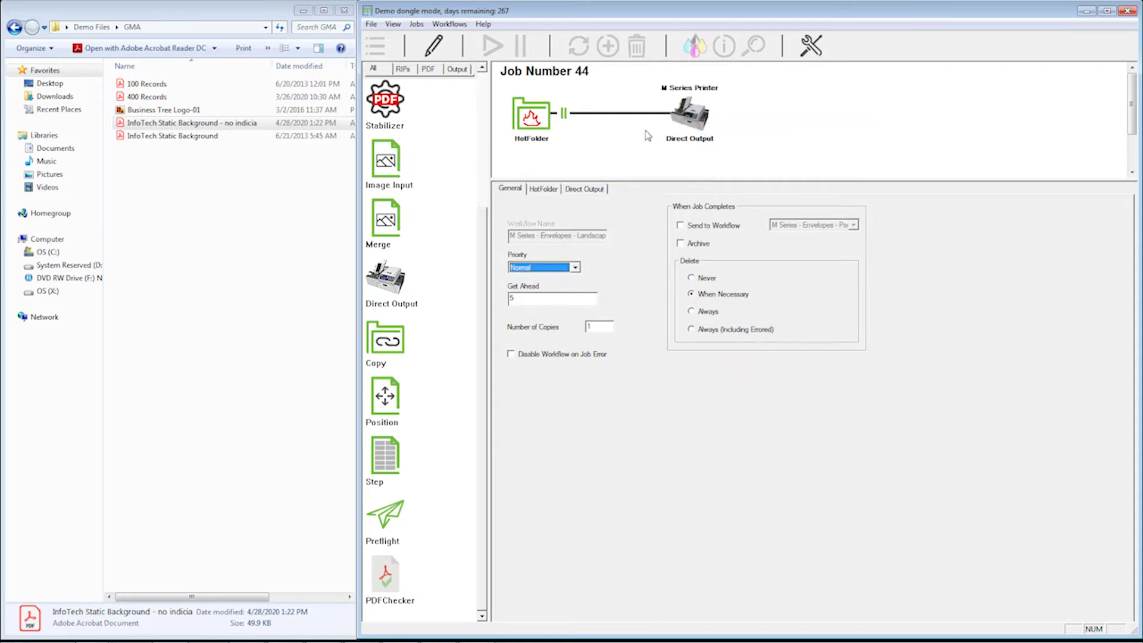
# Set Direct Output's paper profile to Commercial Envelopes and toggle Print 100% Black with only black ink
pyautogui.click(682, 117)
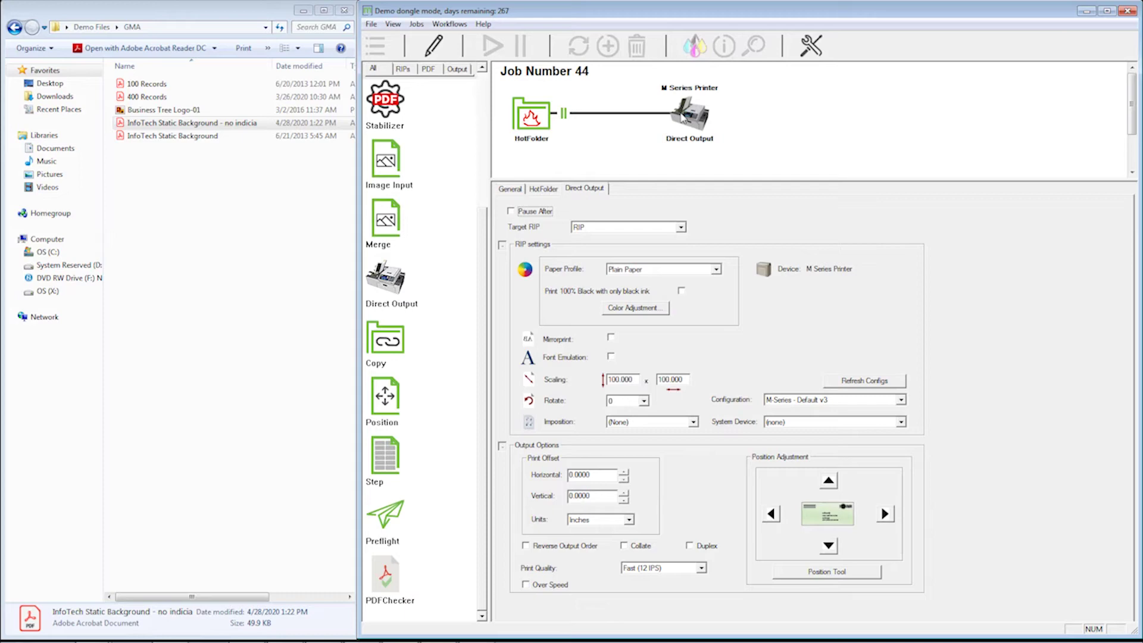
pyautogui.click(675, 270)
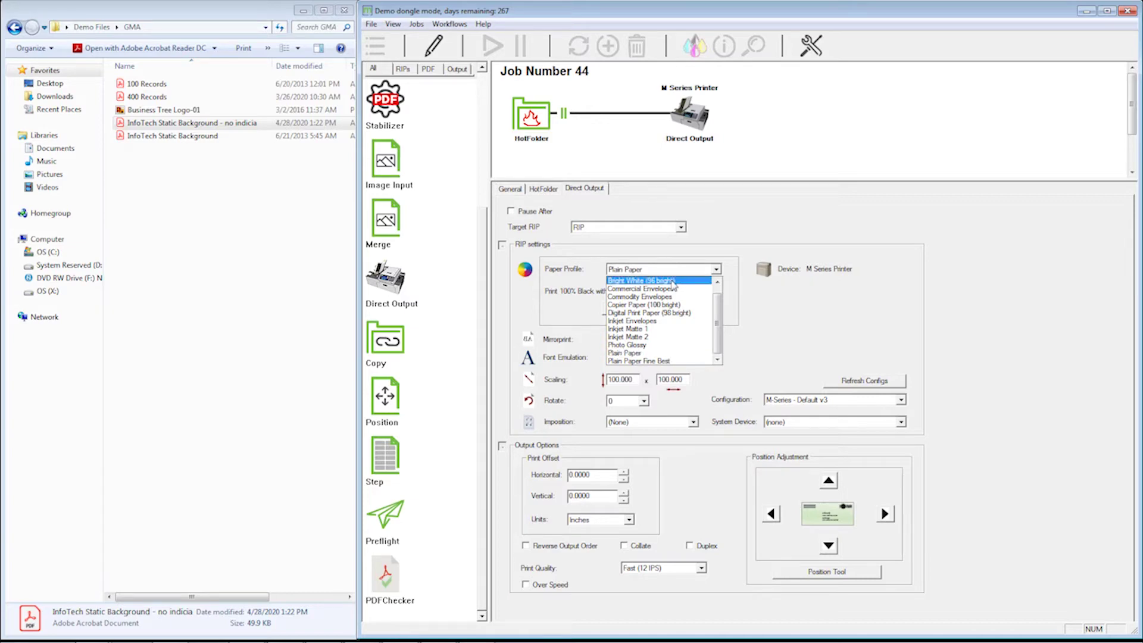
pyautogui.click(675, 288)
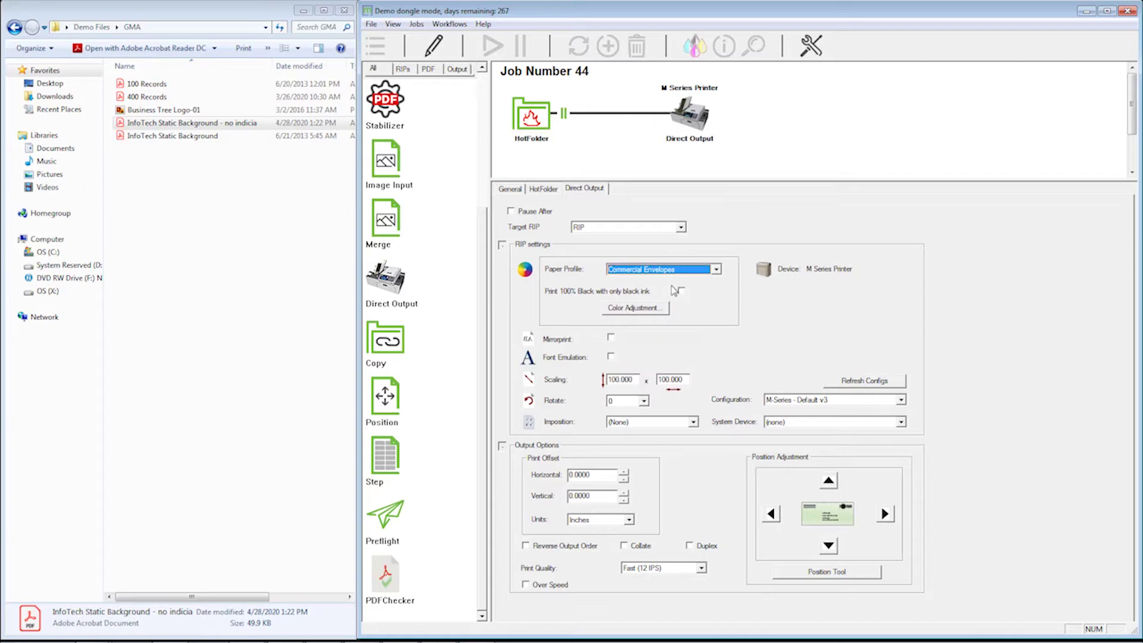
pyautogui.click(716, 269)
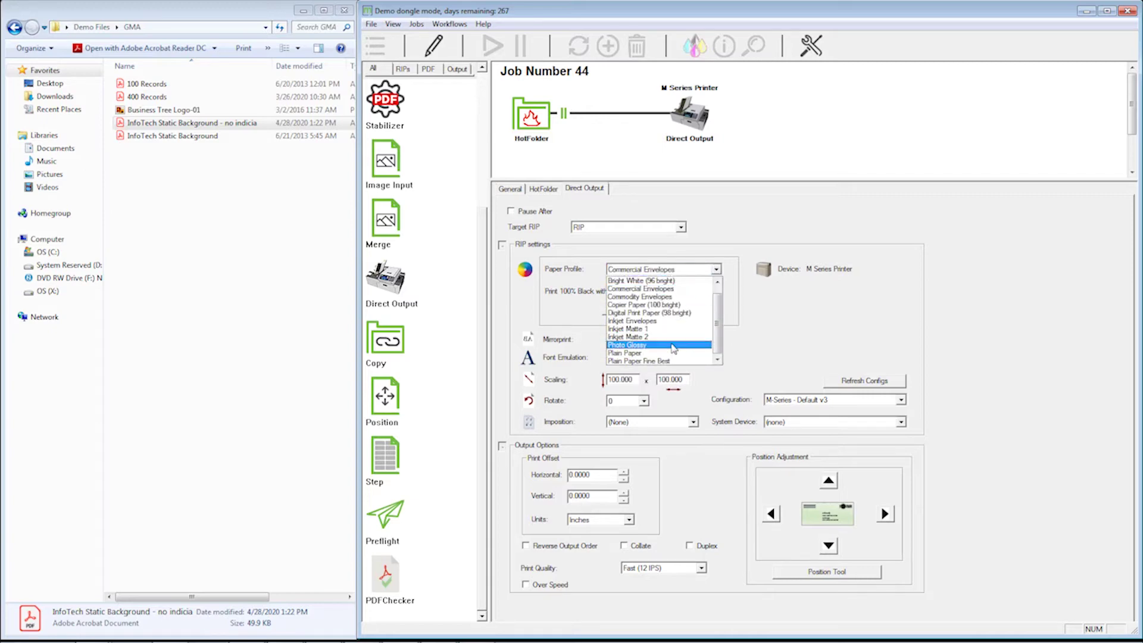
pyautogui.click(674, 346)
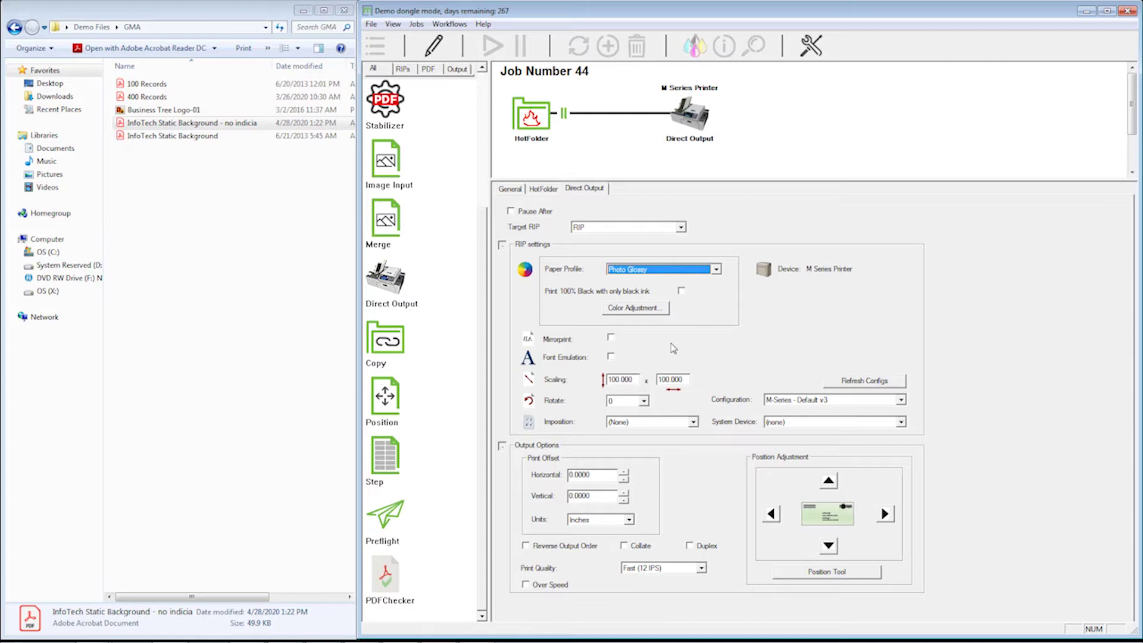
pyautogui.click(689, 271)
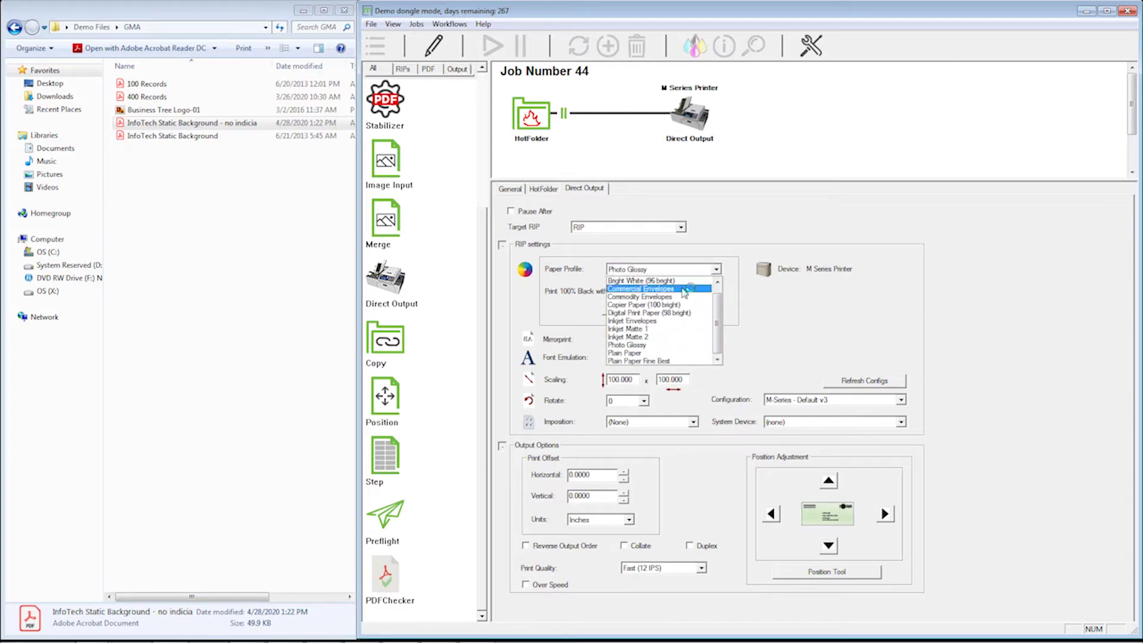
pyautogui.click(685, 289)
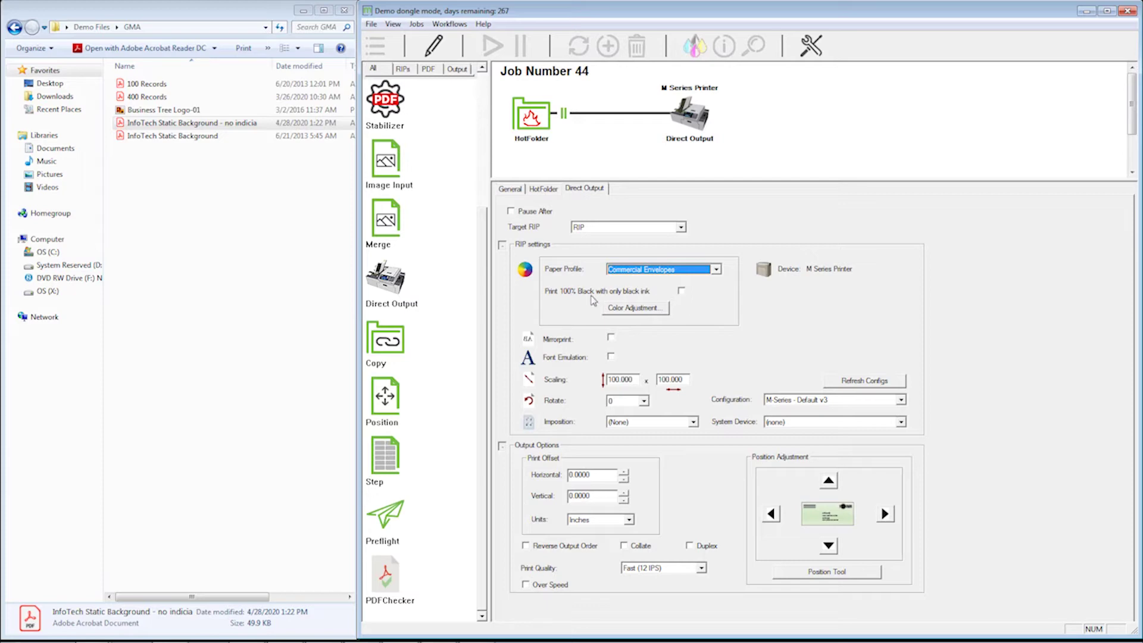
pyautogui.click(681, 291)
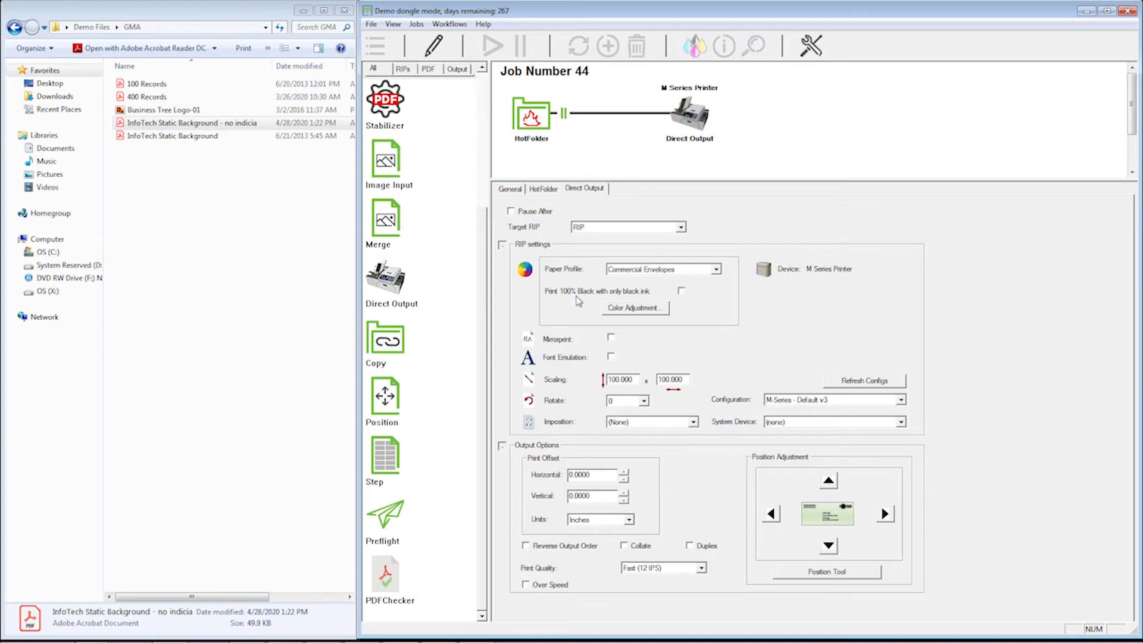
pyautogui.click(615, 312)
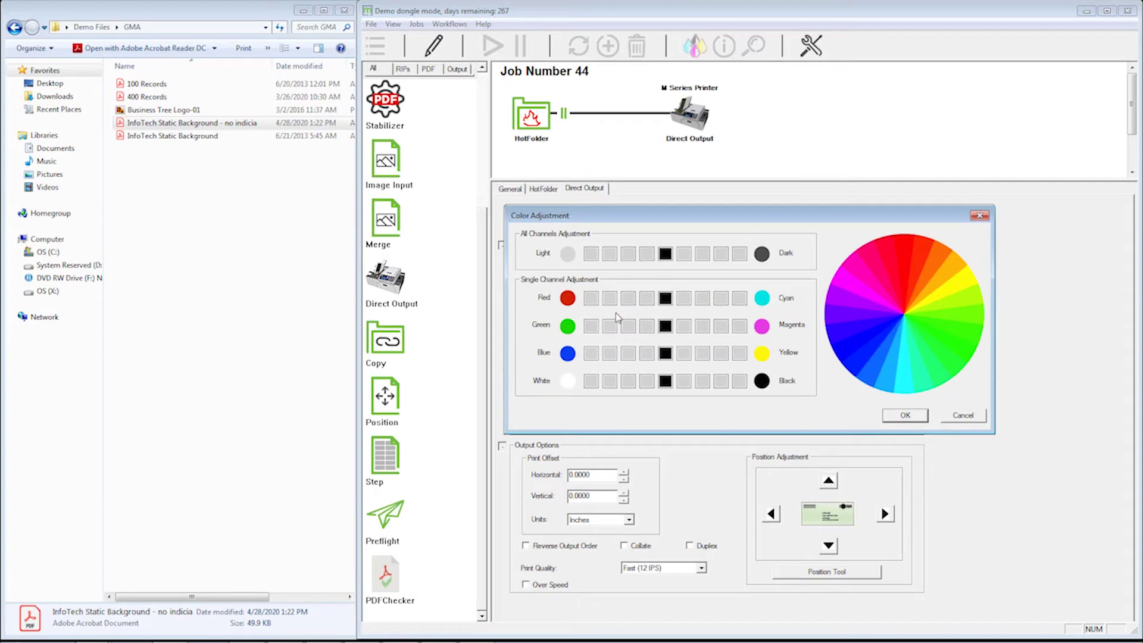
pyautogui.click(720, 254)
pyautogui.click(608, 255)
pyautogui.click(664, 256)
pyautogui.click(951, 416)
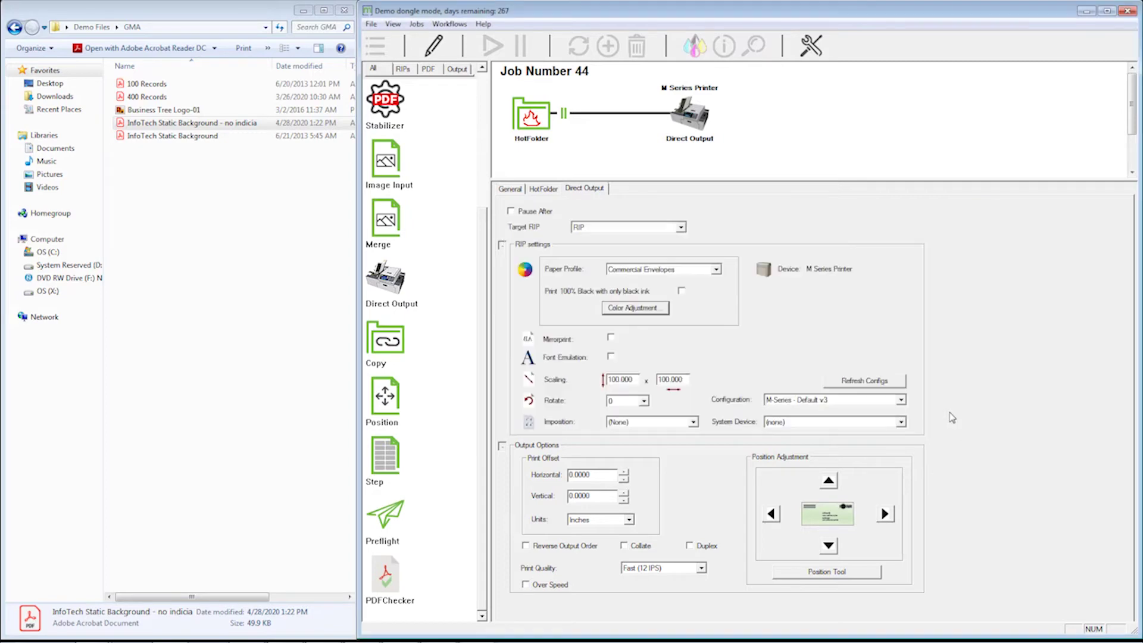
# Leave rotation at 0, try M-Series - Line Art, Text v3, then revert to M-Series - Default v3
pyautogui.click(644, 401)
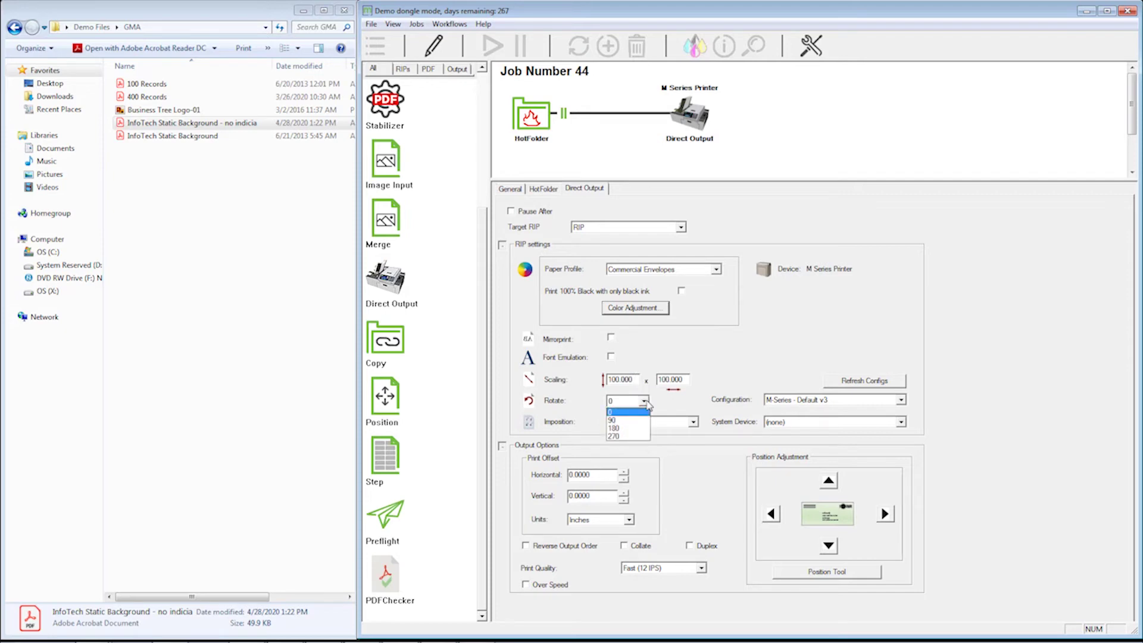
pyautogui.click(750, 369)
pyautogui.click(850, 401)
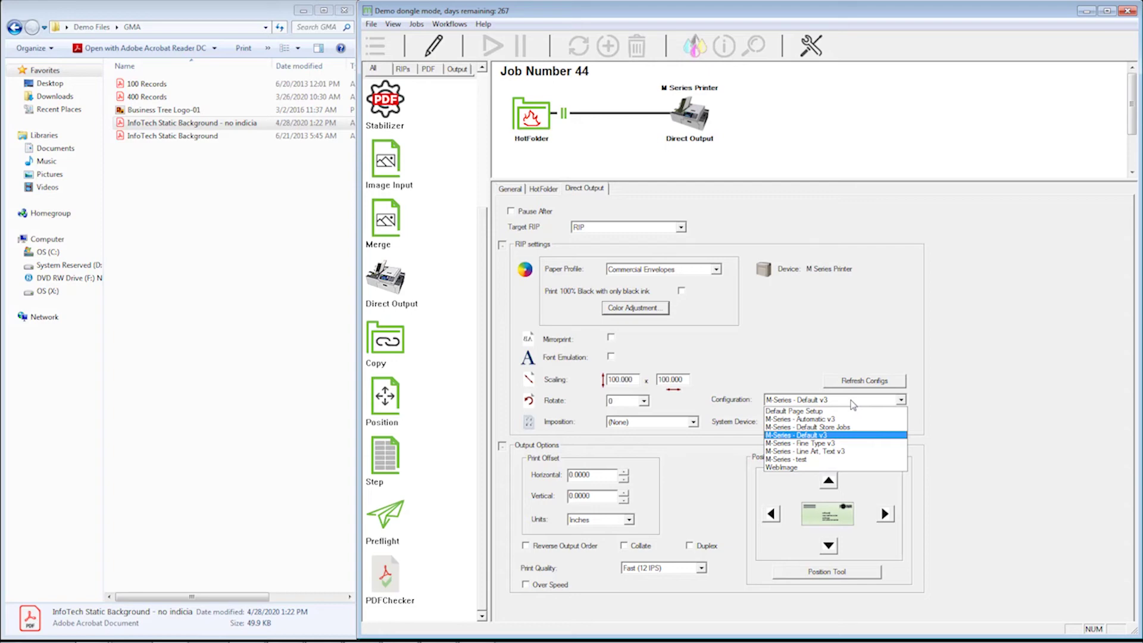
pyautogui.click(848, 453)
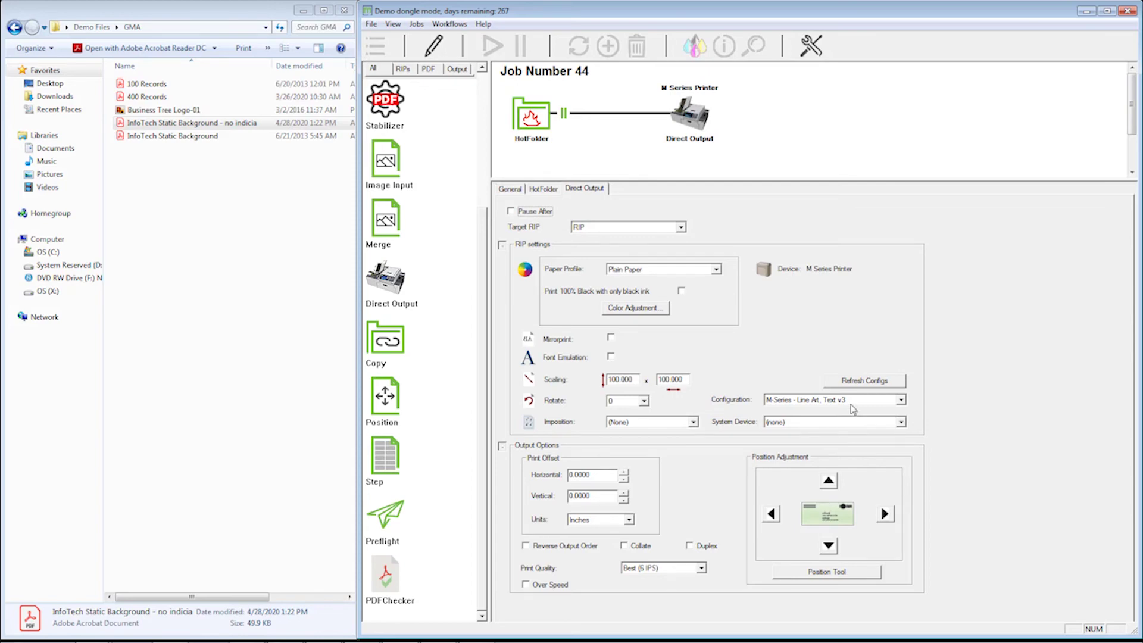
pyautogui.click(855, 402)
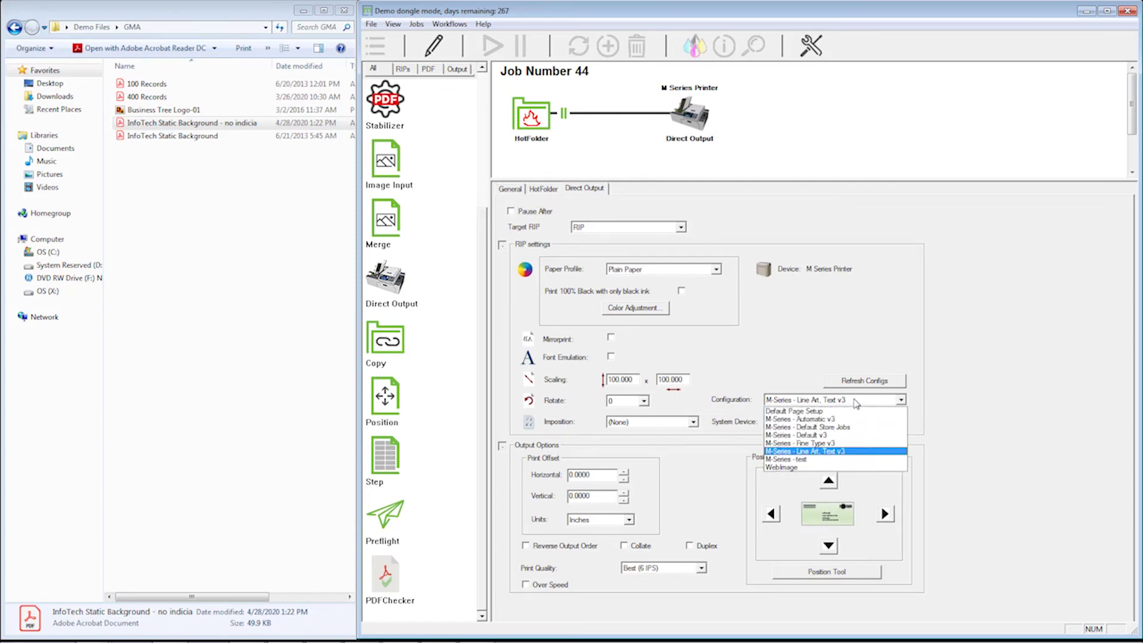
pyautogui.click(836, 435)
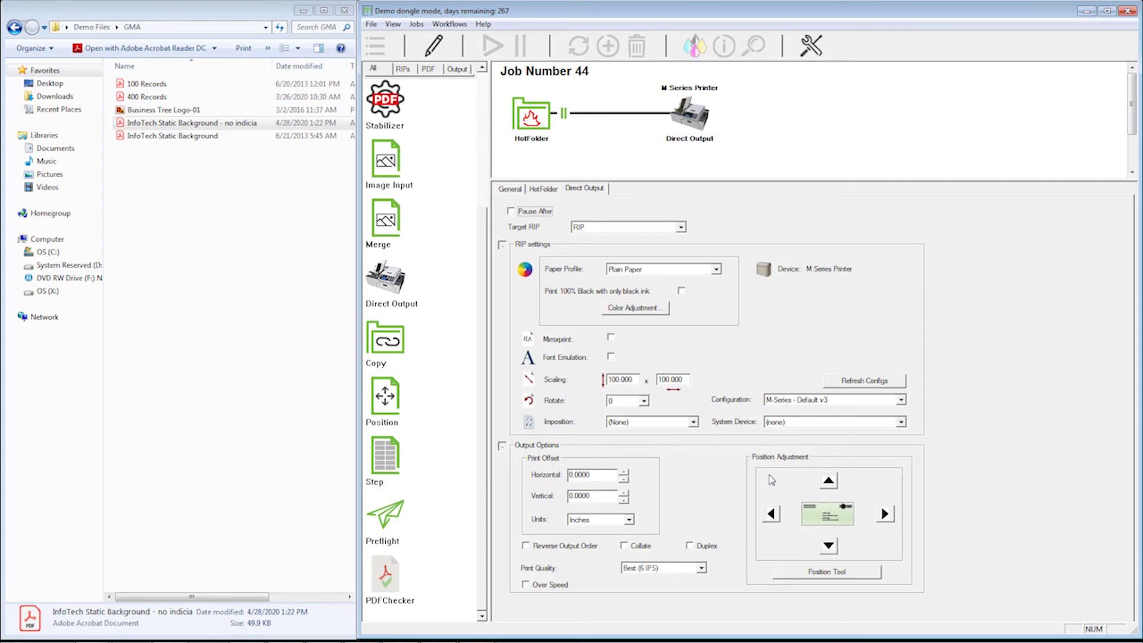
# Keep print quality at Best (6 IPS) under the M-Series - Default v3 configuration
pyautogui.click(692, 570)
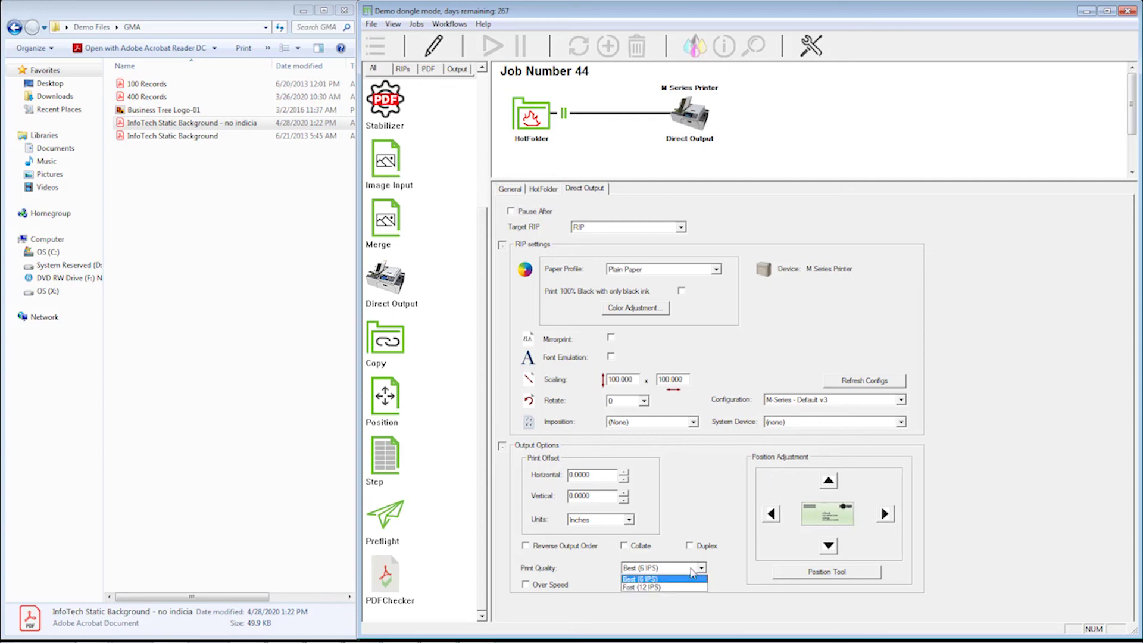
pyautogui.click(691, 569)
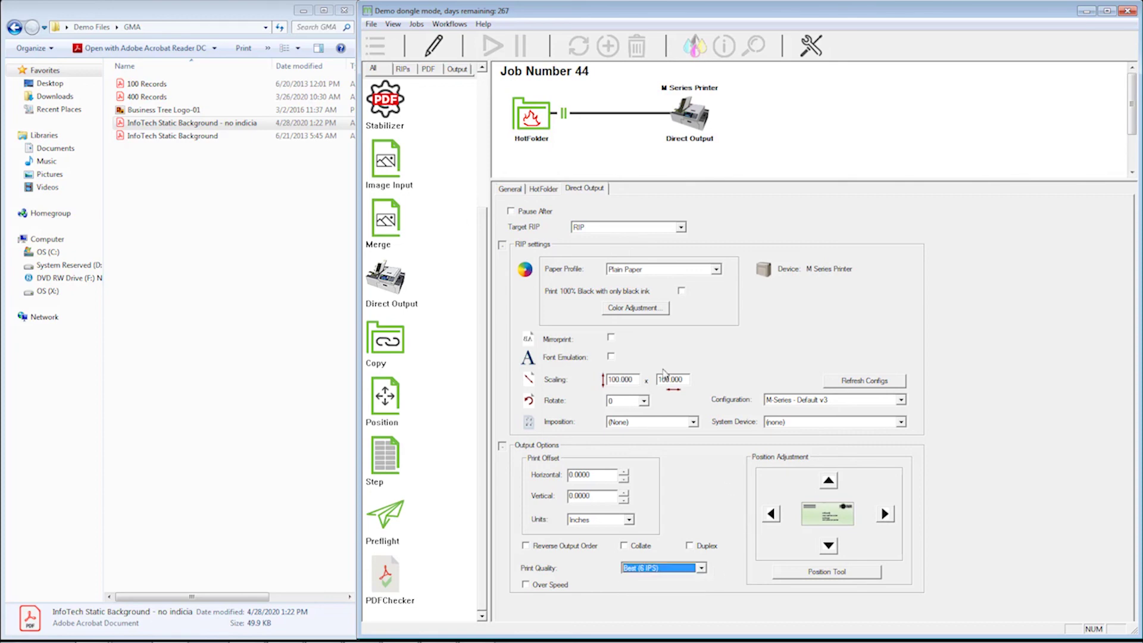
# Finish editing job 44 and confirm releasing it to the next step
pyautogui.click(434, 46)
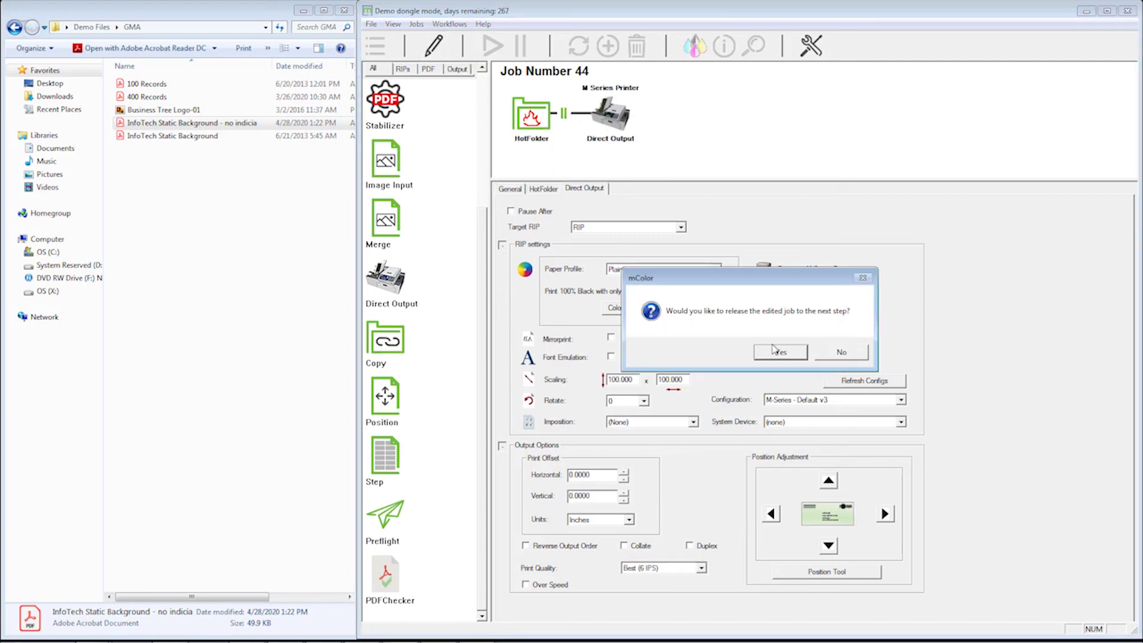
pyautogui.click(770, 352)
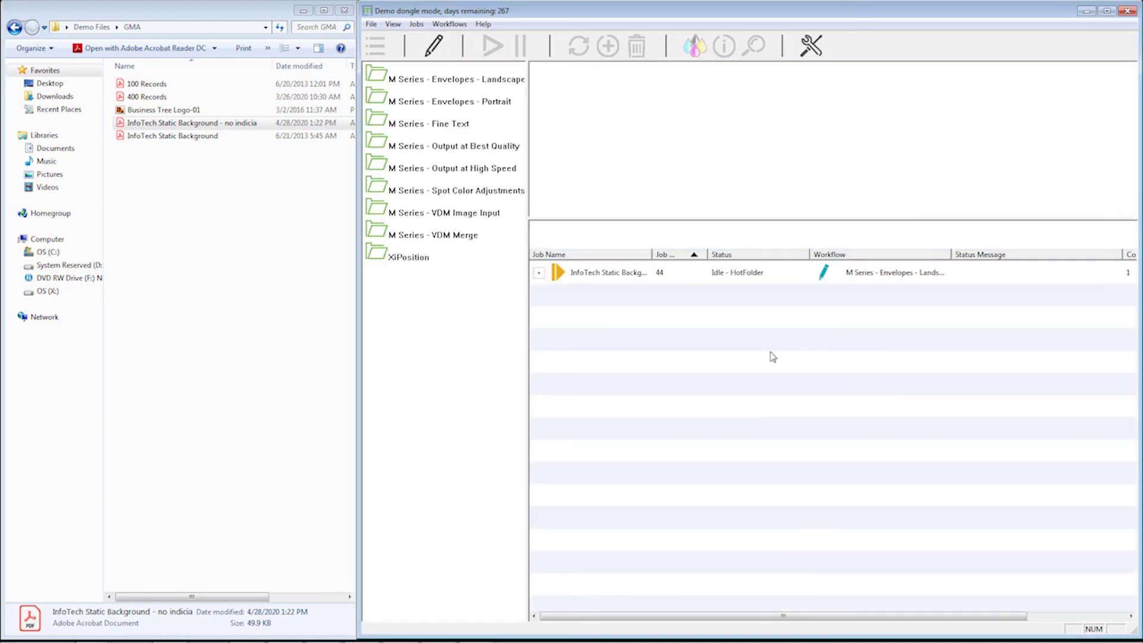